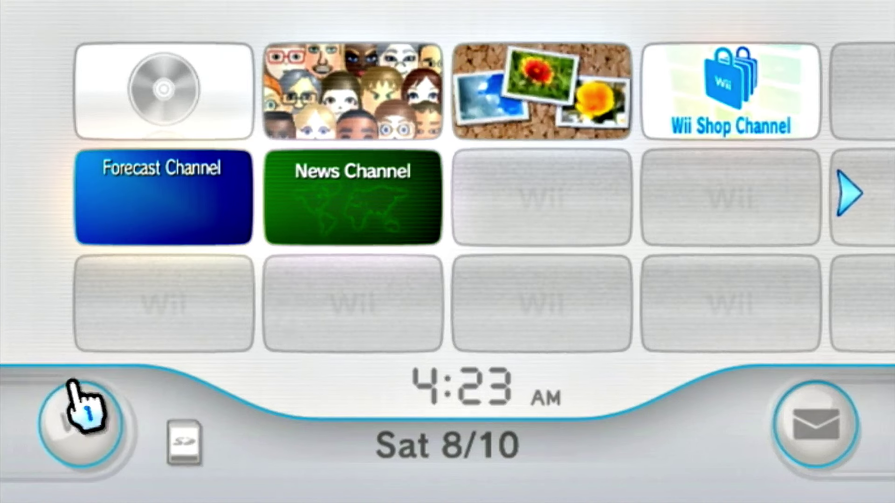
Step: Open the calendar options in the Wii system settings and check the console's date
click(46, 445)
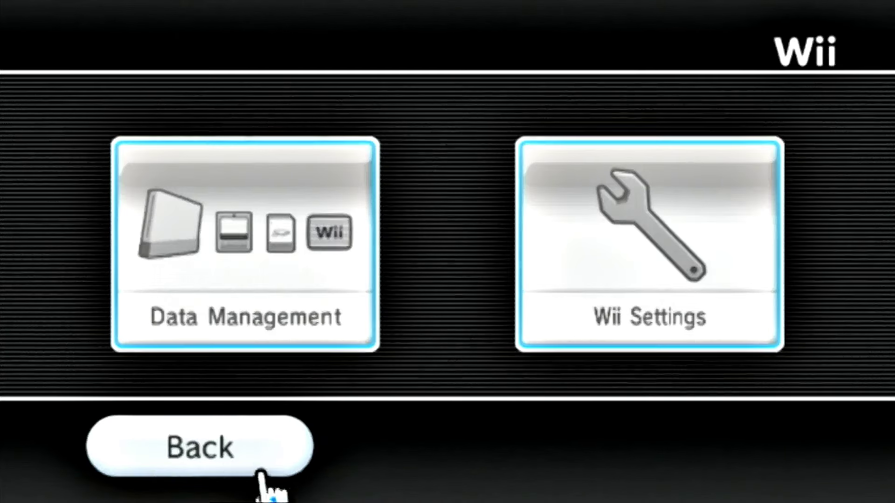
click(762, 273)
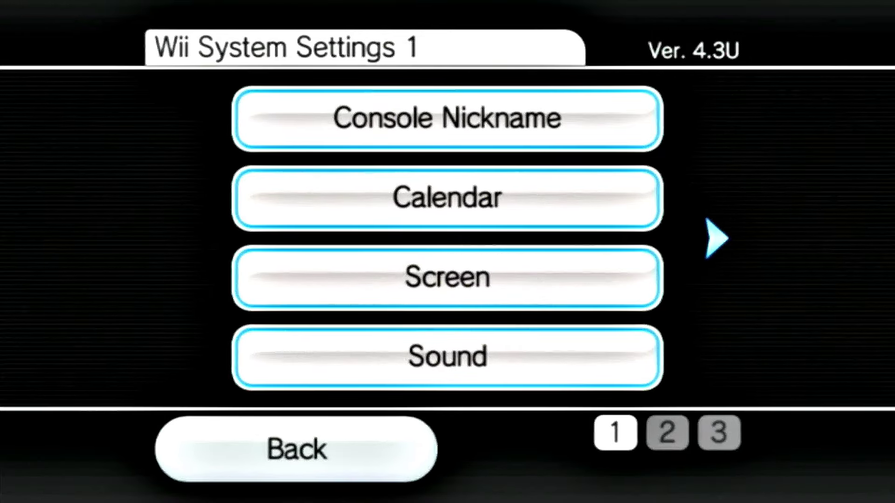
click(433, 191)
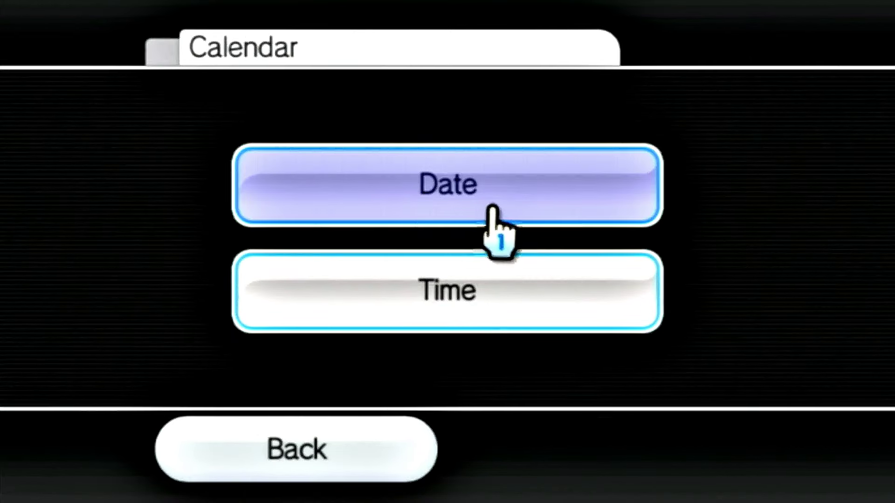
click(521, 208)
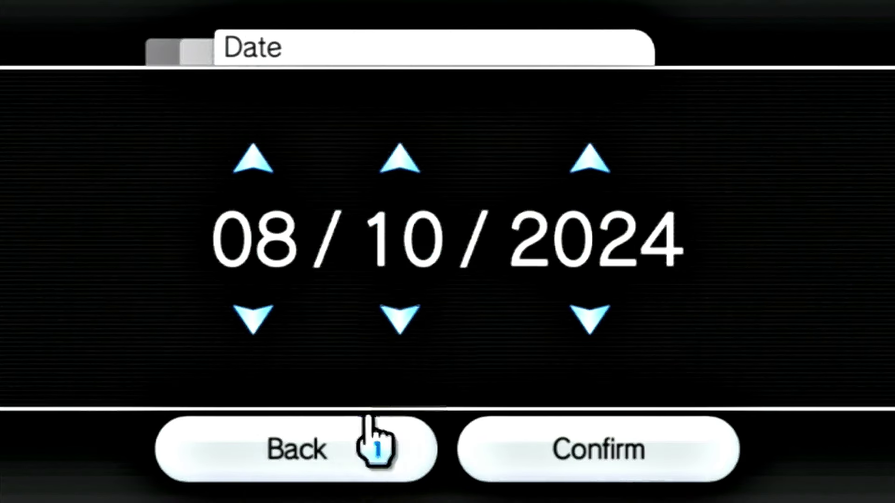
click(326, 461)
Step: Set the console's clock to 04:30 and return to the first page of system settings
click(437, 307)
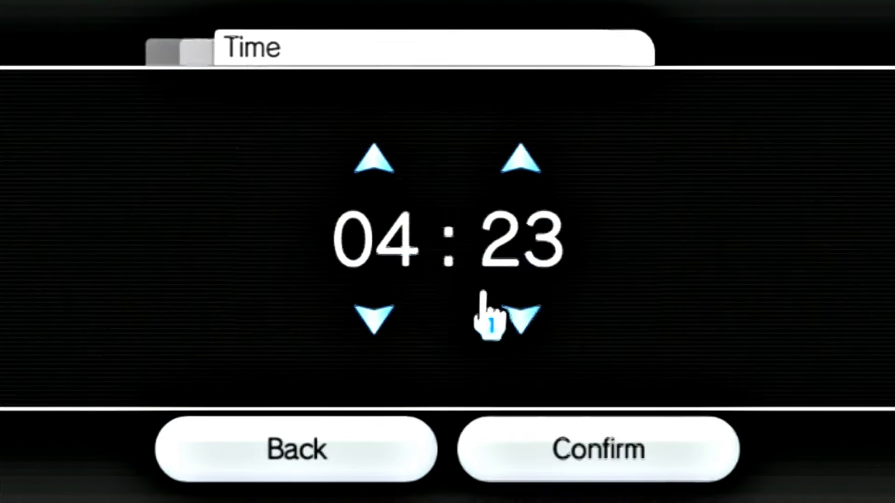
click(527, 166)
click(525, 170)
click(524, 173)
click(525, 173)
click(531, 173)
click(538, 171)
click(541, 172)
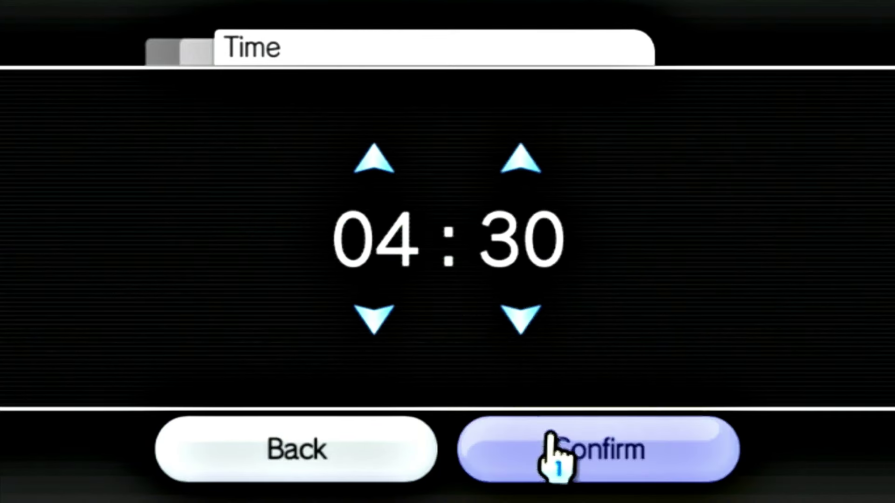
click(551, 438)
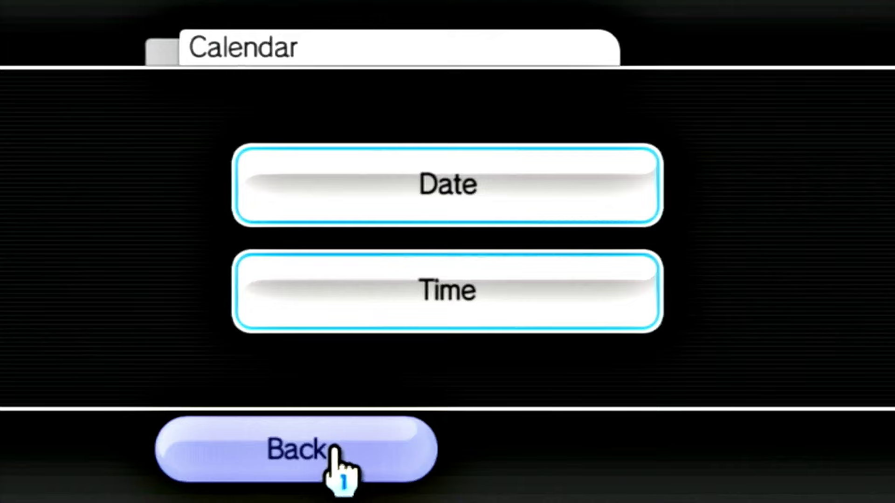
click(357, 455)
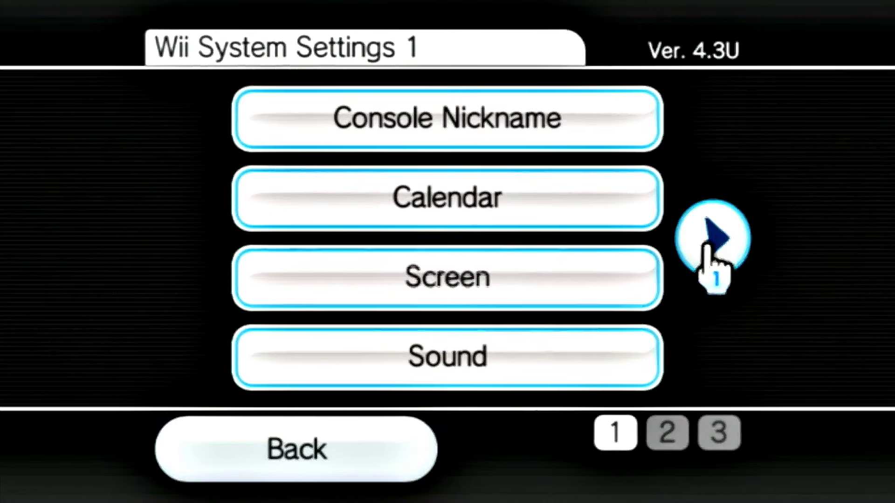
Step: Look up the Wii's MAC address in the Internet console information and return to the system settings
click(708, 247)
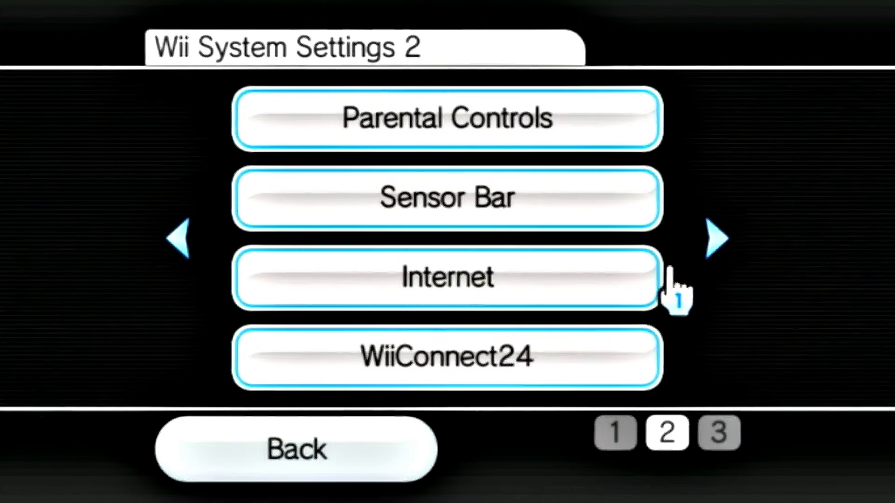
click(415, 284)
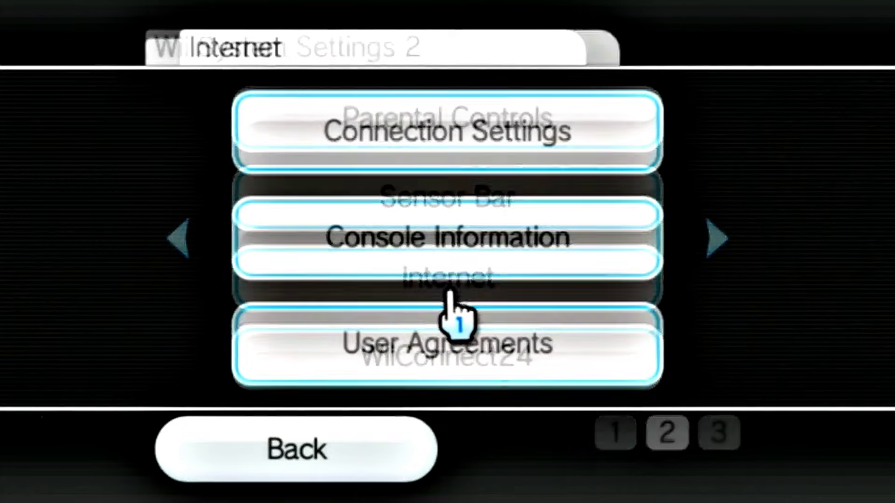
click(453, 229)
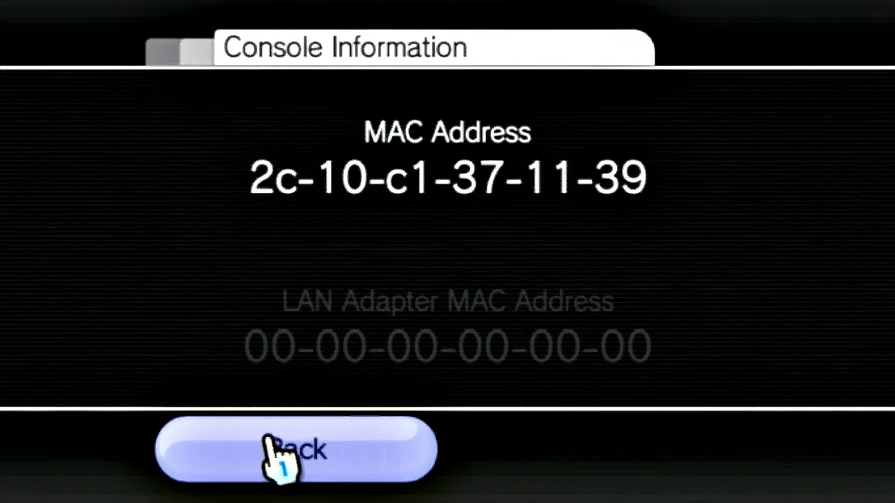
click(294, 443)
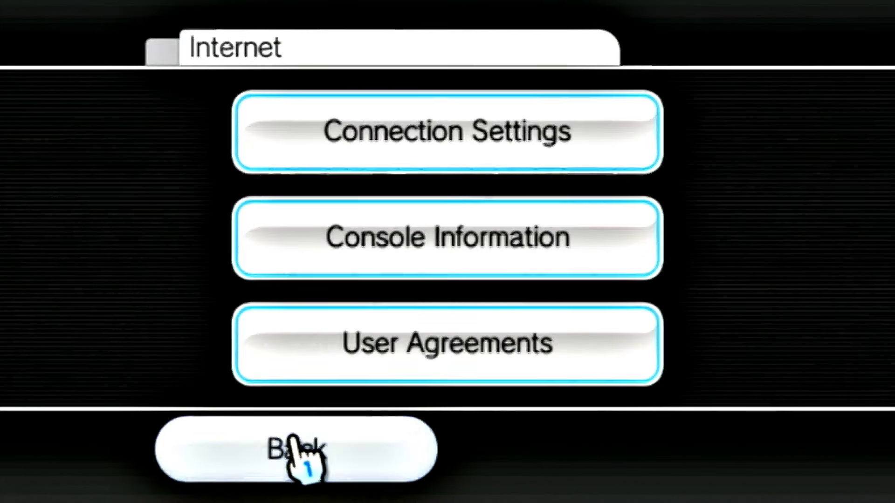
click(312, 443)
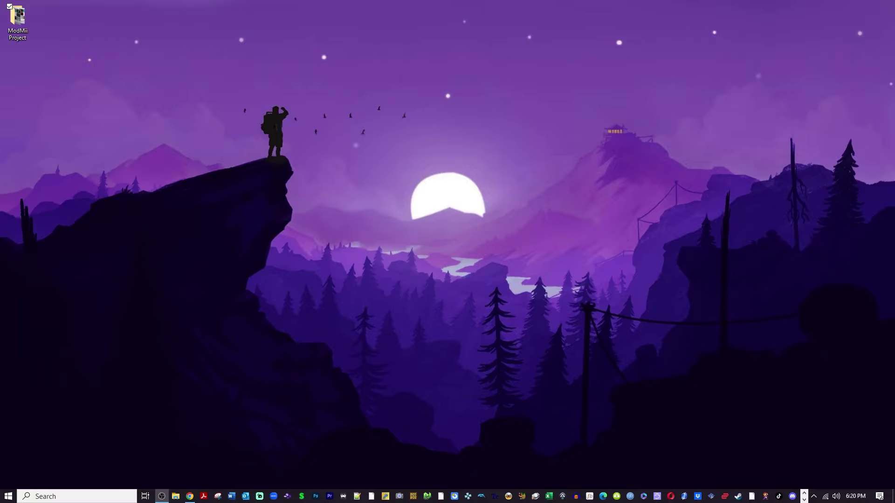
Step: Switch to Chrome and download the portable English version of ModMii from modmii.github.io, past the browser's download block
click(190, 496)
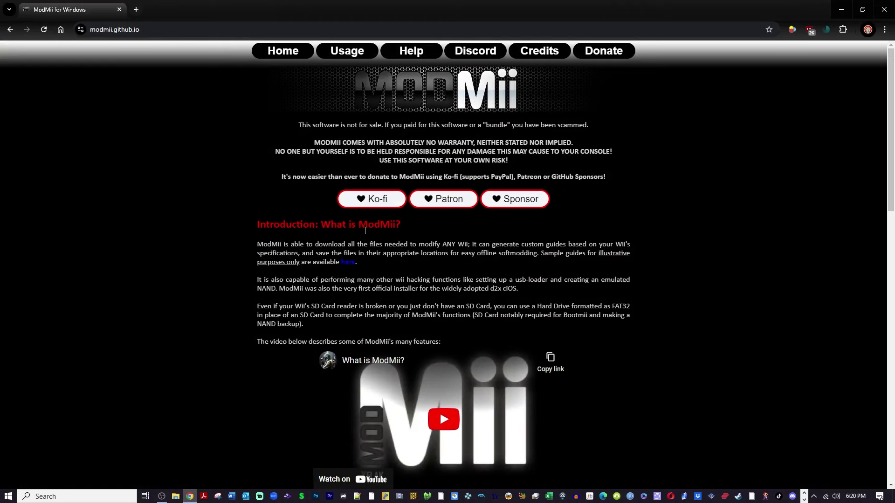
scroll(365, 230, down, 4)
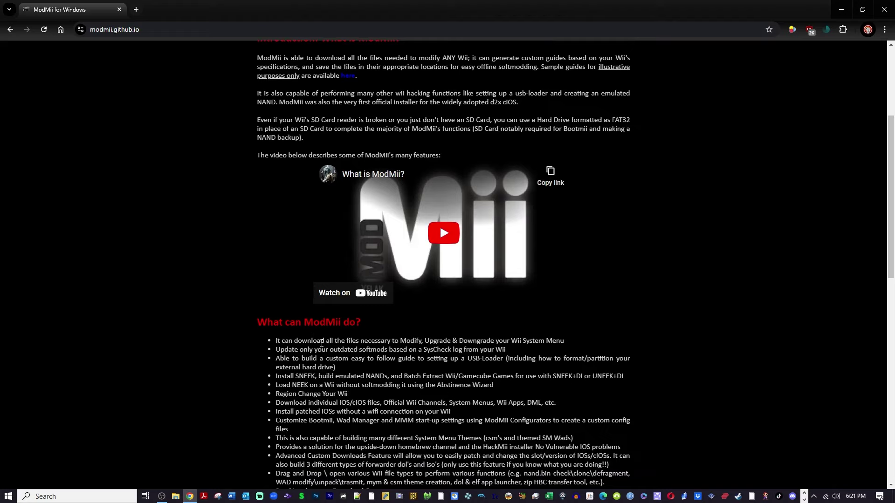
scroll(322, 343, down, 4)
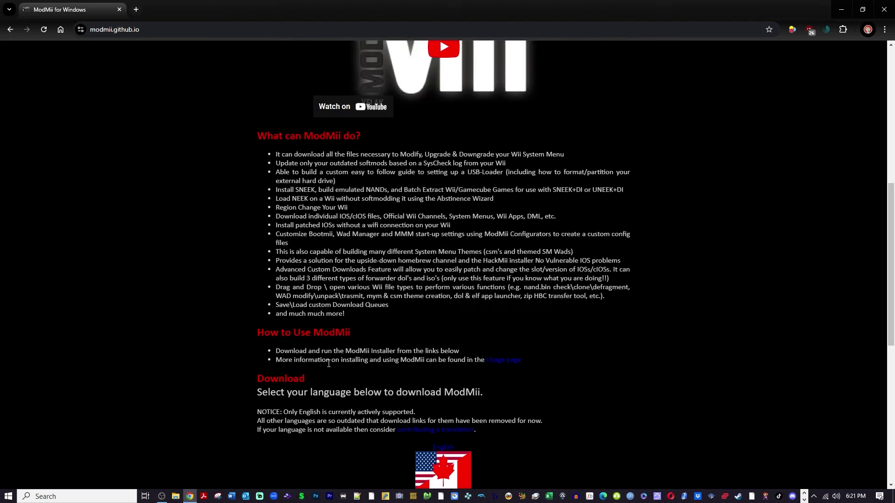
scroll(422, 378, up, 8)
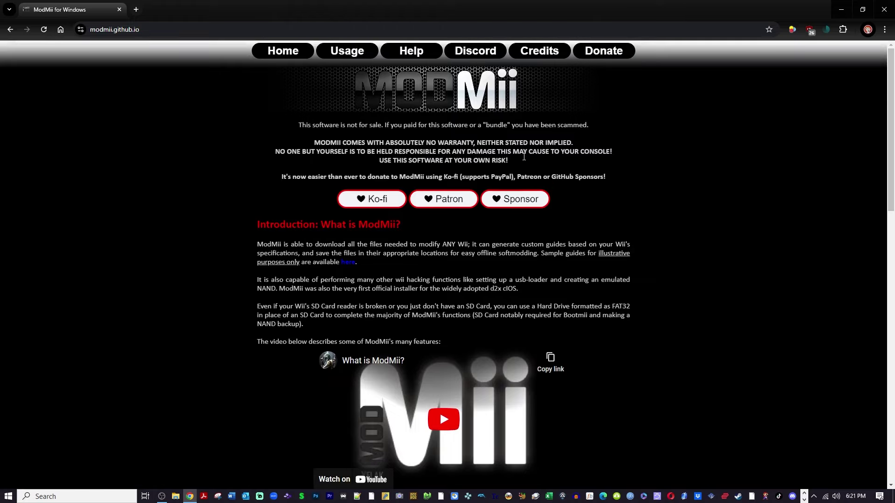
scroll(515, 167, down, 5)
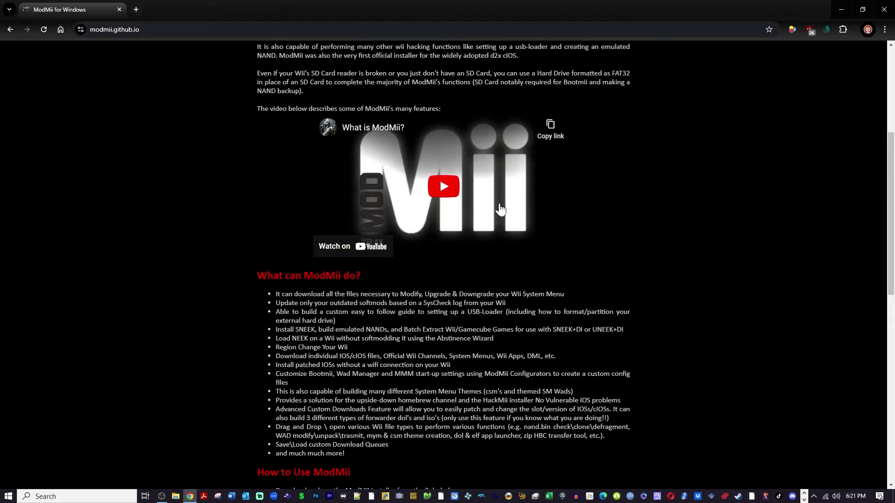
scroll(500, 210, up, 5)
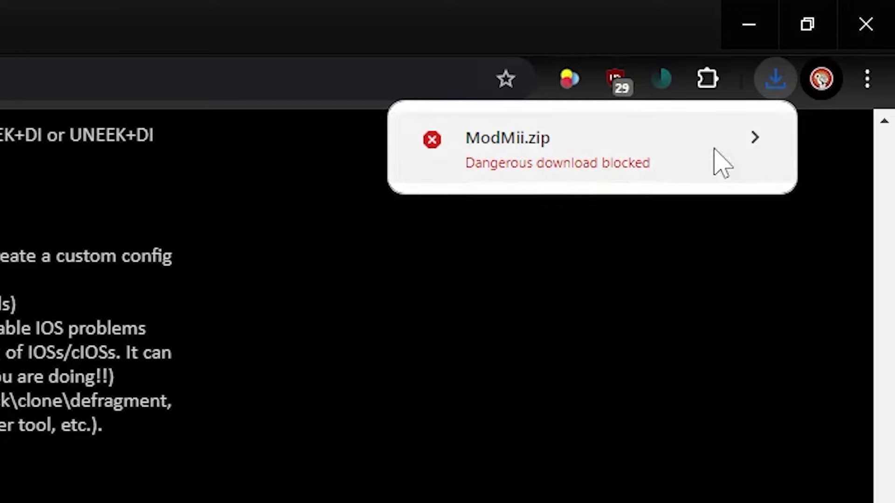
click(750, 140)
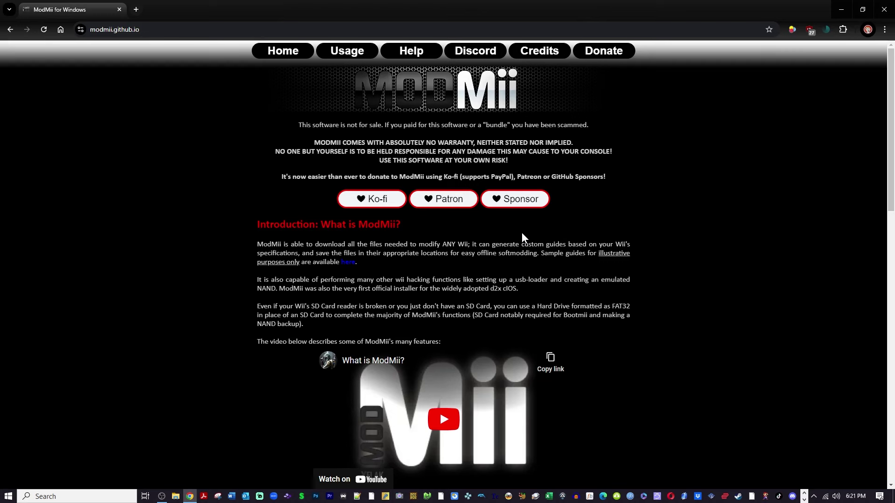
scroll(522, 235, down, 8)
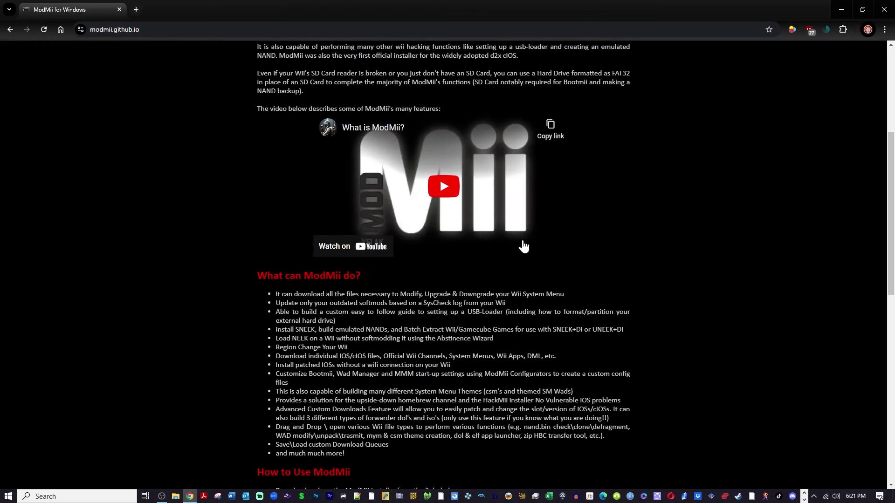
scroll(523, 246, down, 1)
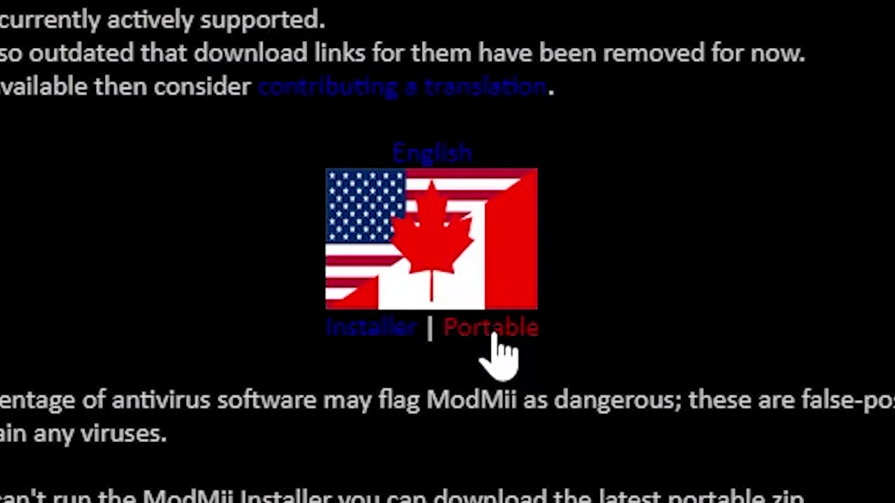
click(493, 329)
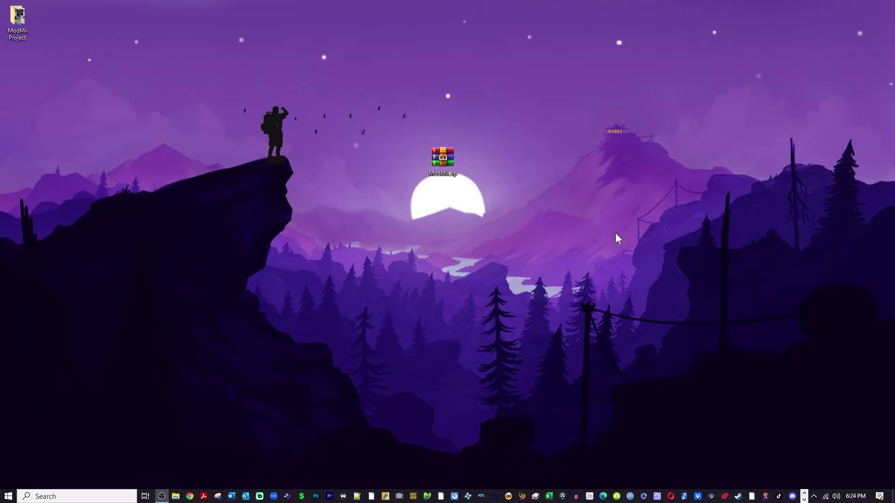
Step: Extract ModMii.zip on the desktop into a ModMii folder and delete the archive
right_click(446, 163)
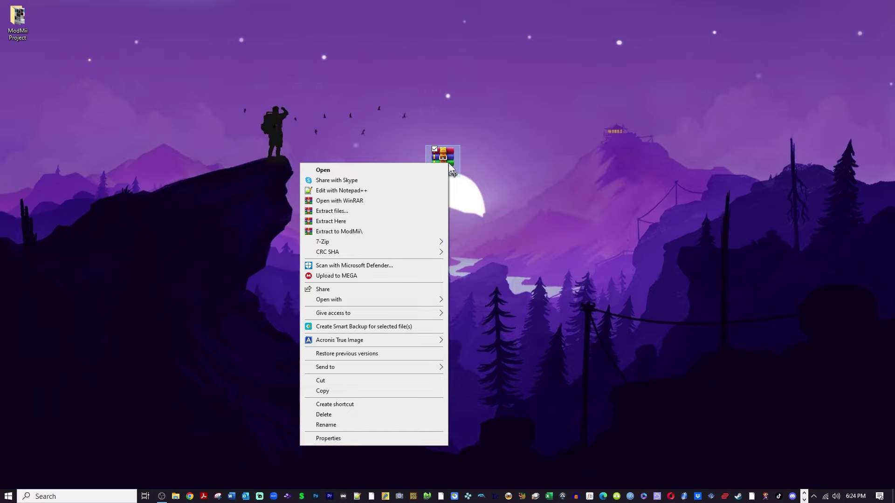
click(371, 231)
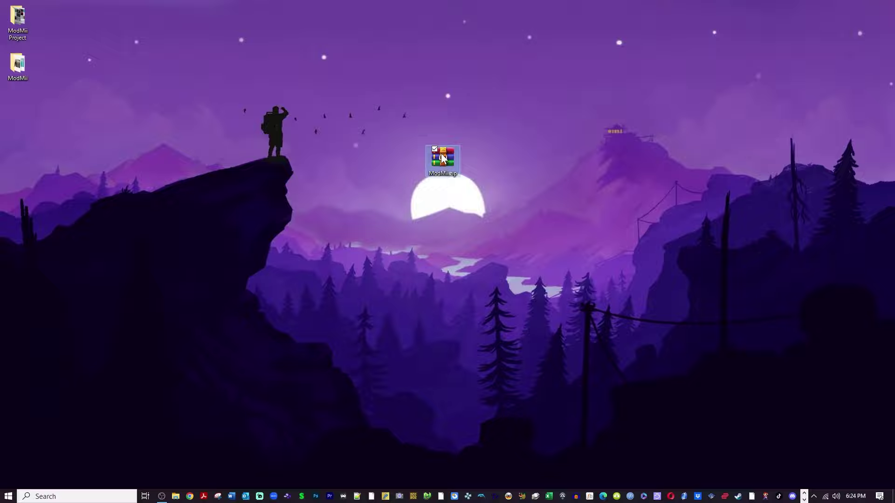
key(Delete)
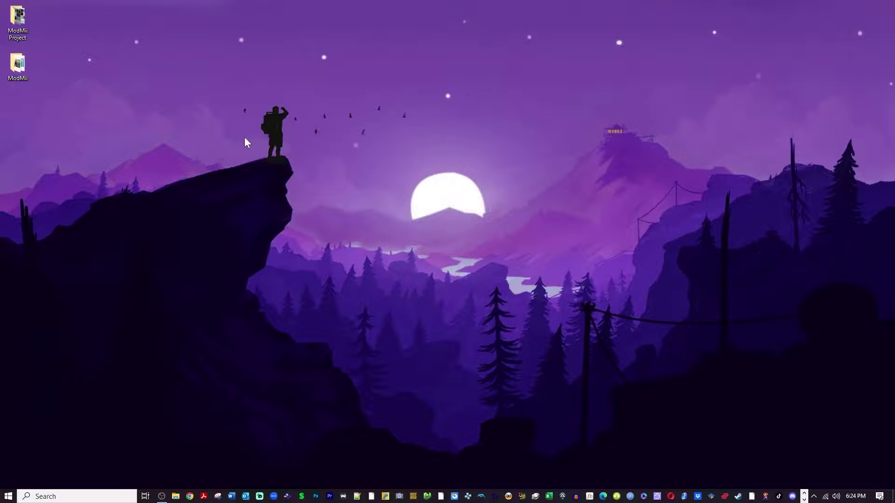
Step: Open the extracted ModMii folder and launch ModMiiSkin.exe
click(18, 65)
key(Return)
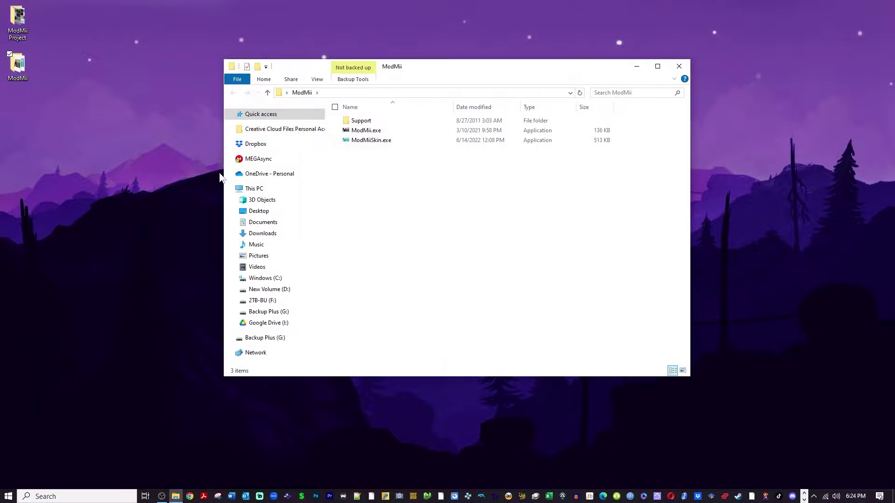
click(210, 192)
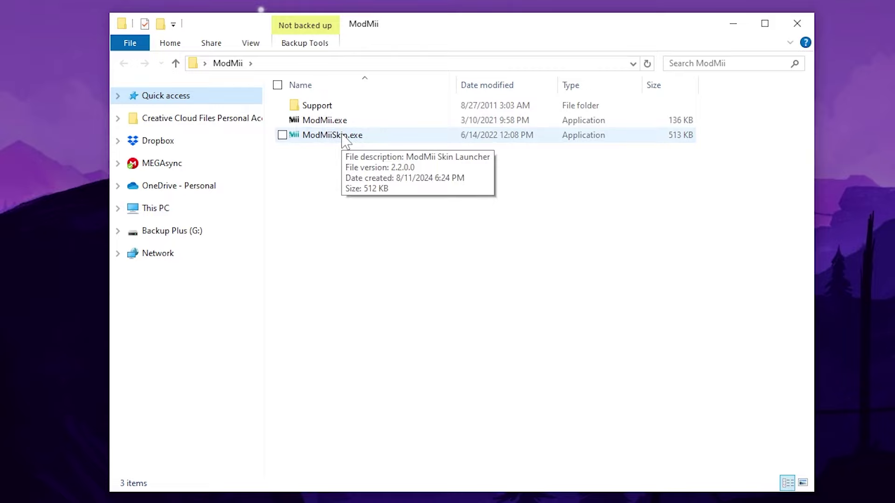
click(358, 137)
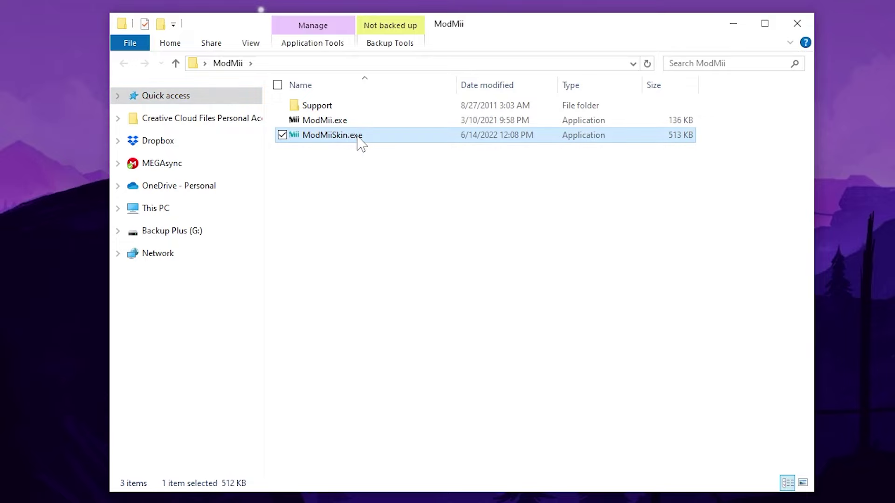
double_click(358, 136)
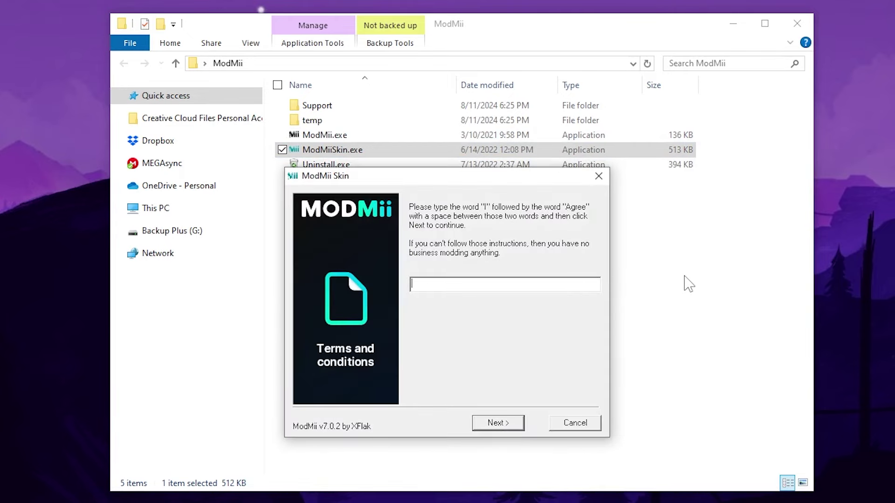
Step: Accept the terms with "I Agree" and start the ModMii Wizard activity
text(I Agree)
click(518, 424)
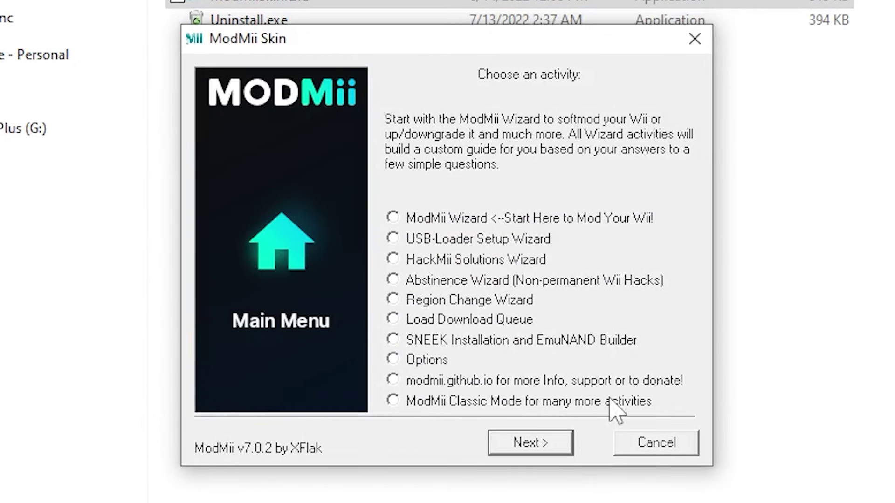
click(393, 218)
click(536, 442)
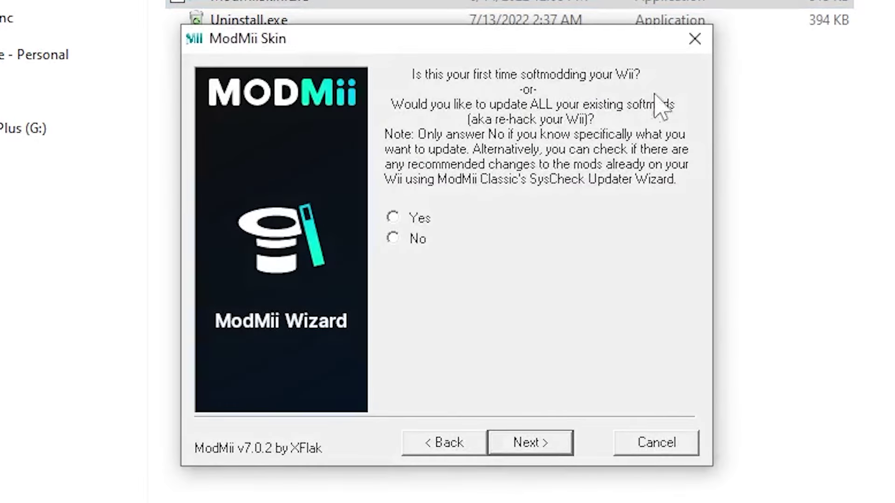
Step: Answer Yes to first-time softmodding and specify System Menu version 4.3 with region U (USA)
click(394, 218)
click(561, 451)
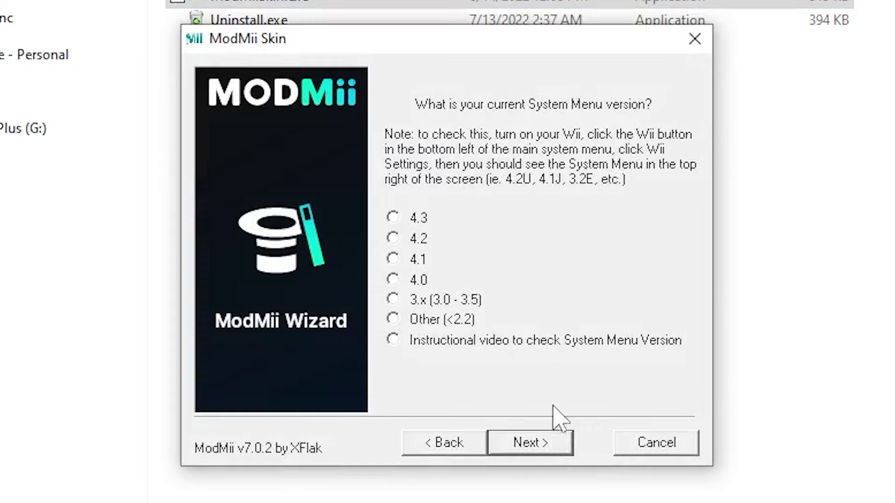
click(392, 217)
click(536, 448)
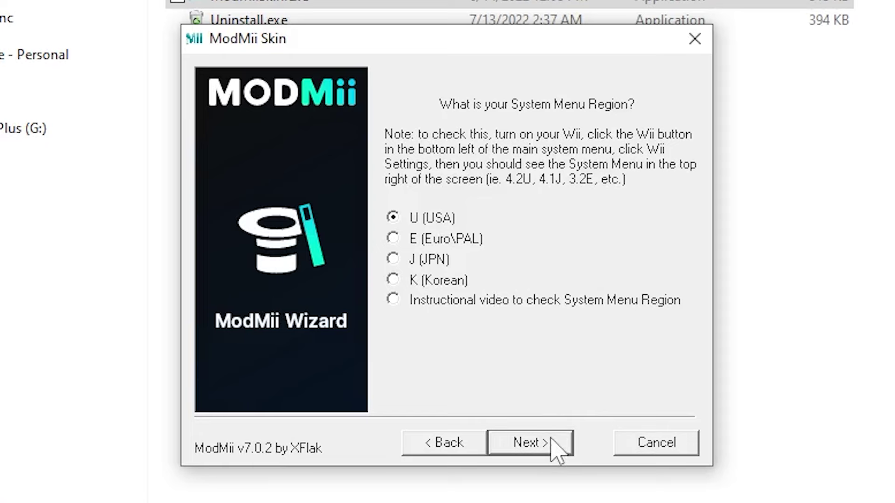
click(556, 448)
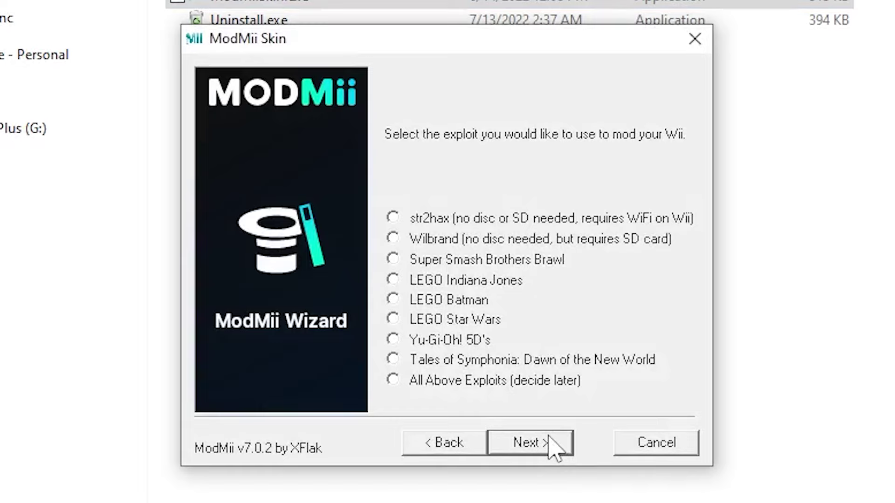
Step: Select the Wilbrand exploit for modding the Wii and enter the console's MAC address
click(393, 239)
click(557, 441)
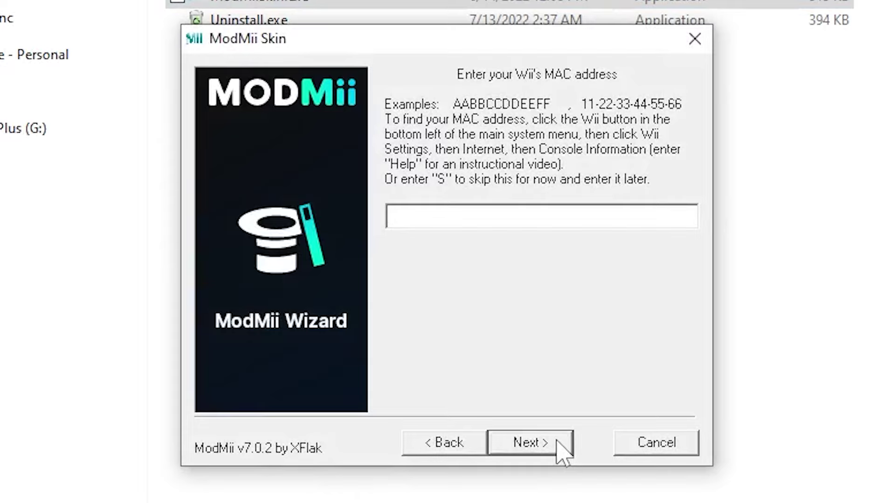
text(2c10c1371139)
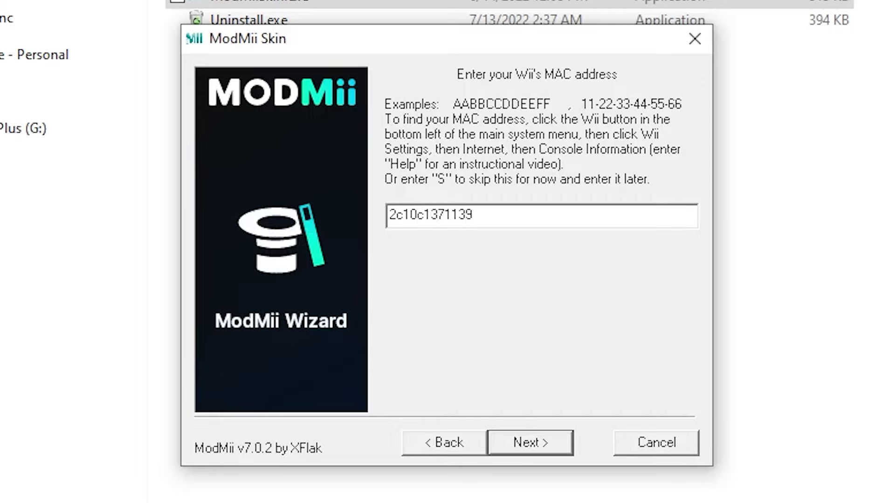
click(569, 450)
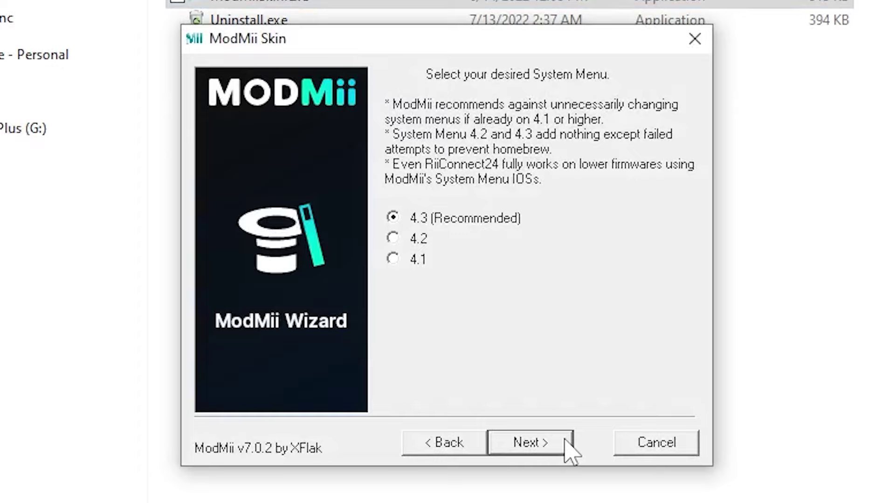
Step: Keep 4.3 as the desired System Menu, skip all extra channels, and decline a custom theme
click(569, 450)
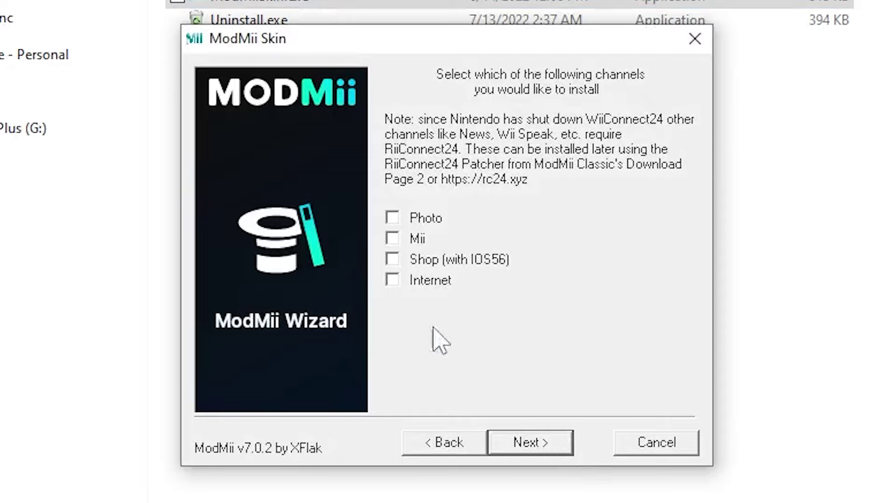
click(542, 446)
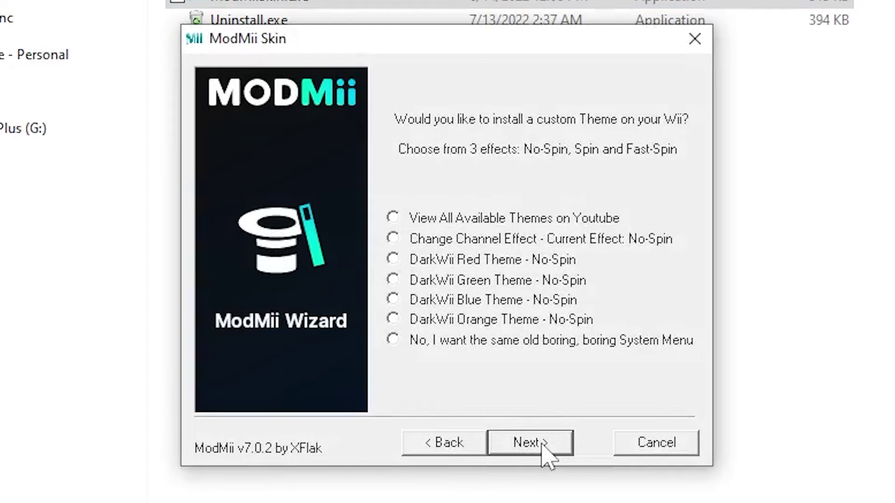
click(395, 342)
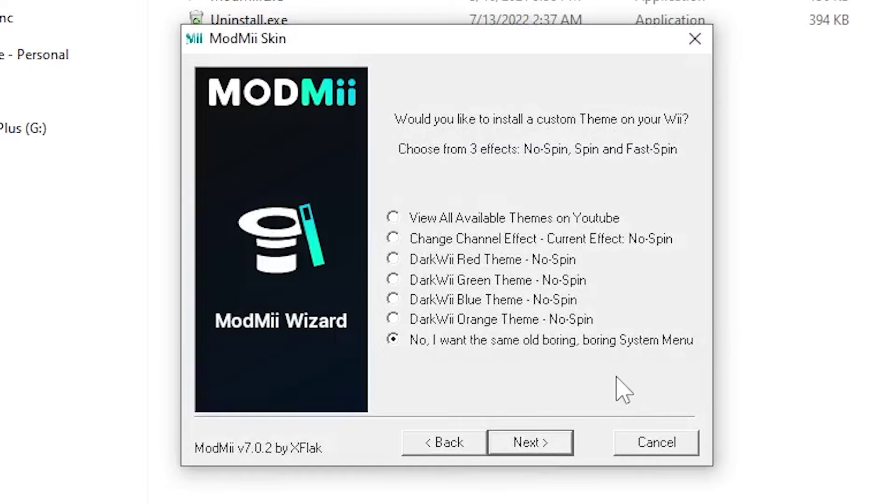
click(556, 448)
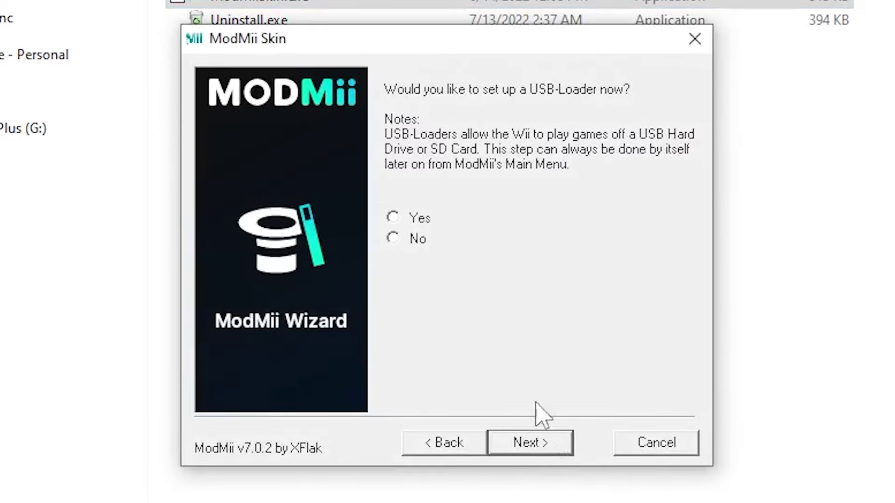
Step: Choose to set up USB-Loader GX, with its app, games and covers saved to USB
click(391, 217)
click(530, 446)
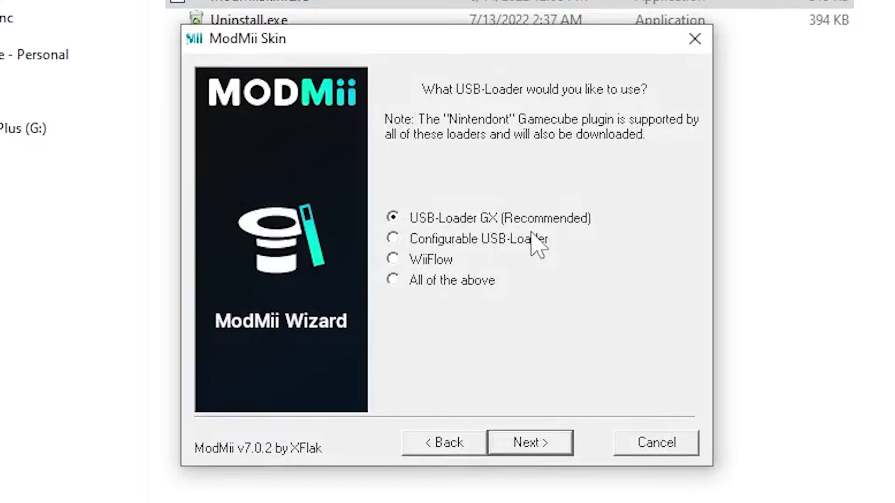
click(550, 445)
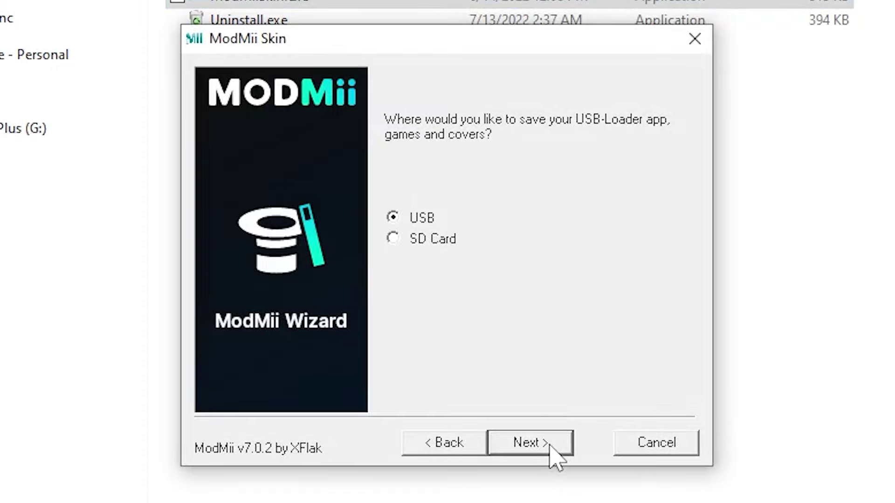
click(550, 446)
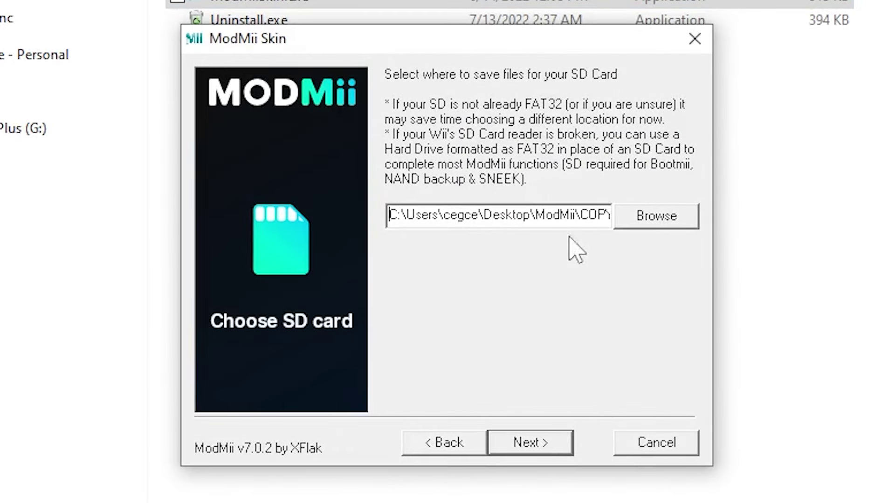
Step: Accept the default COPY_TO_SD and COPY_TO_USB save folders, start the wizard's downloads, and dismiss the script error
click(530, 452)
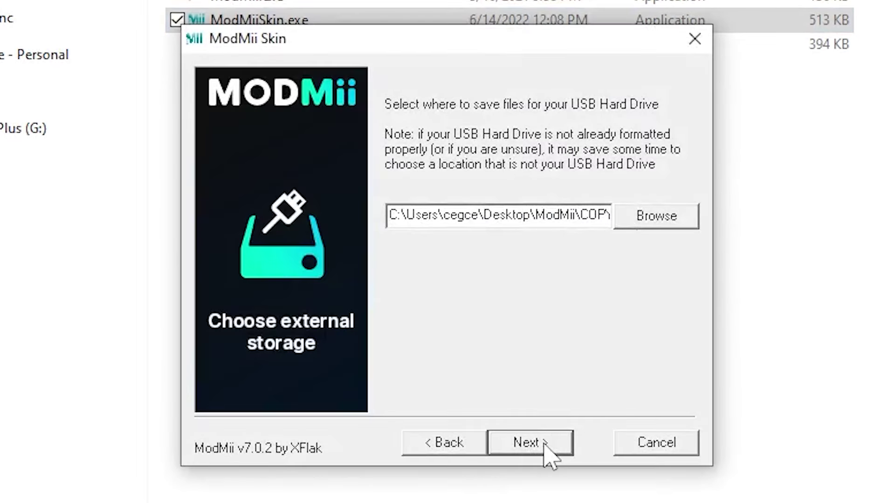
click(544, 444)
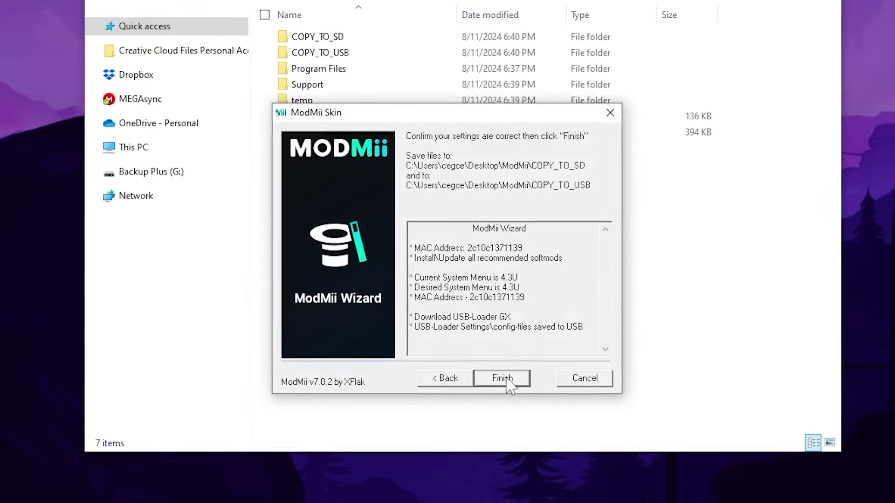
click(509, 385)
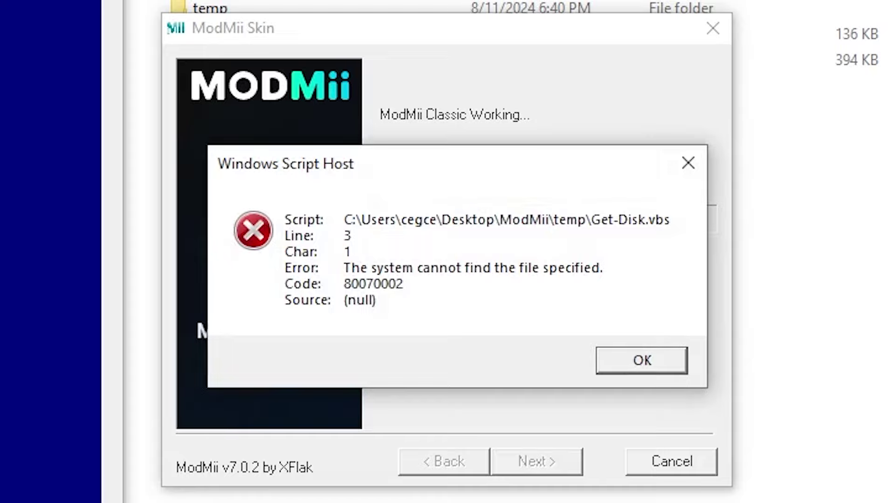
click(683, 368)
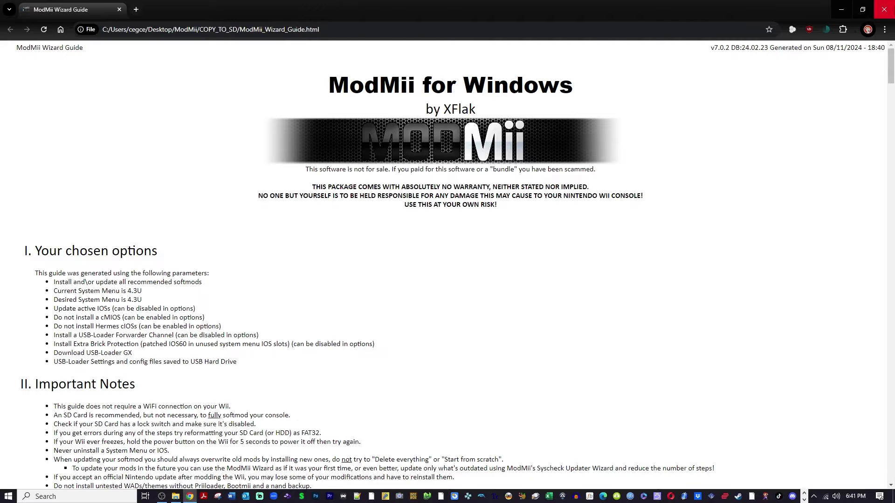
Step: Skim the generated ModMii Wizard Guide through the exploit and NAND backup sections, and close it
scroll(687, 147, down, 20)
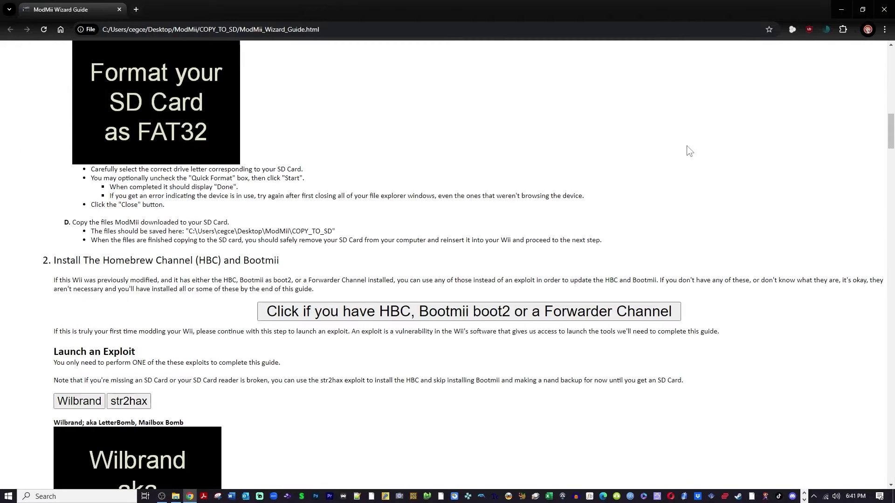
scroll(689, 152, down, 15)
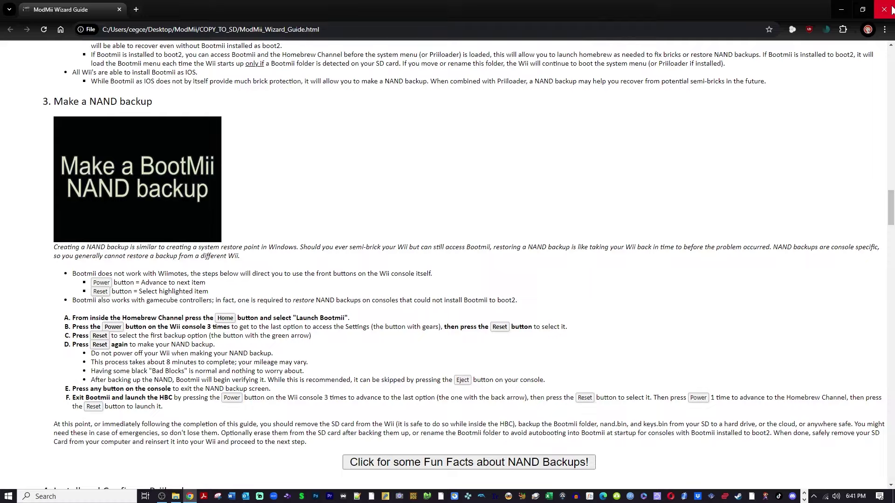
click(884, 10)
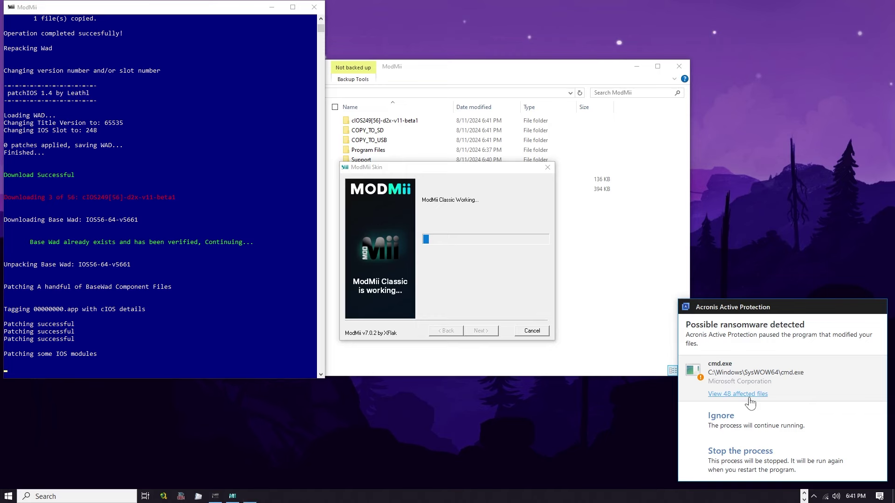
Step: Review the list of affected files in the Acronis Active Protection ransomware alert
click(750, 403)
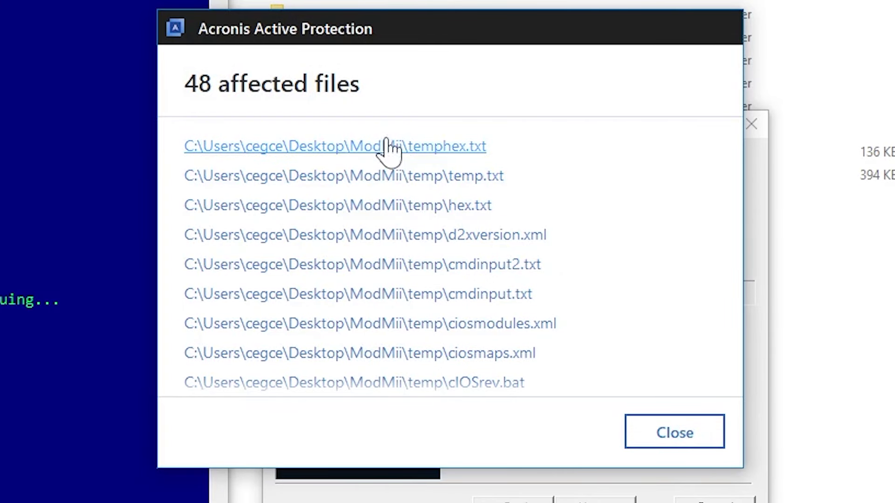
scroll(396, 193, down, 10)
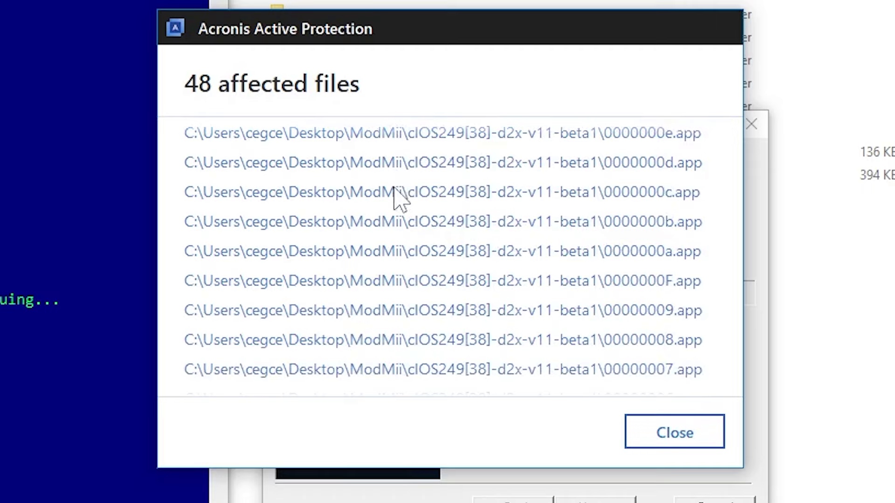
scroll(395, 194, down, 10)
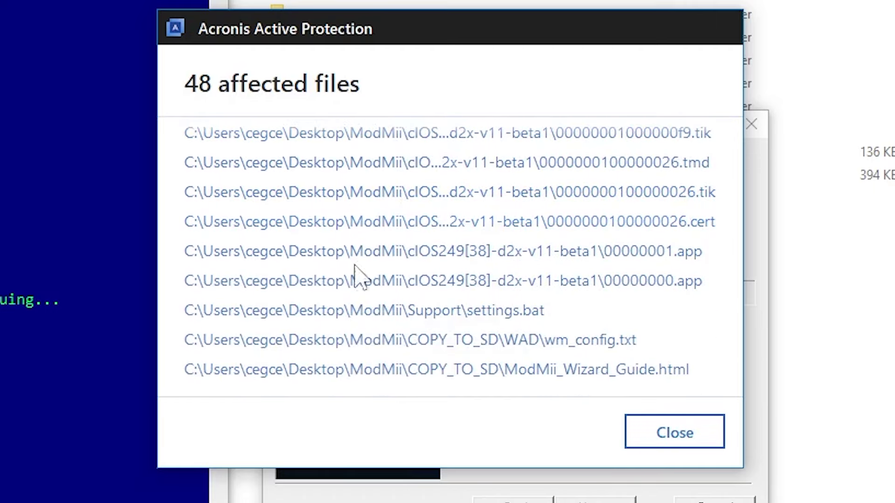
scroll(398, 328, up, 15)
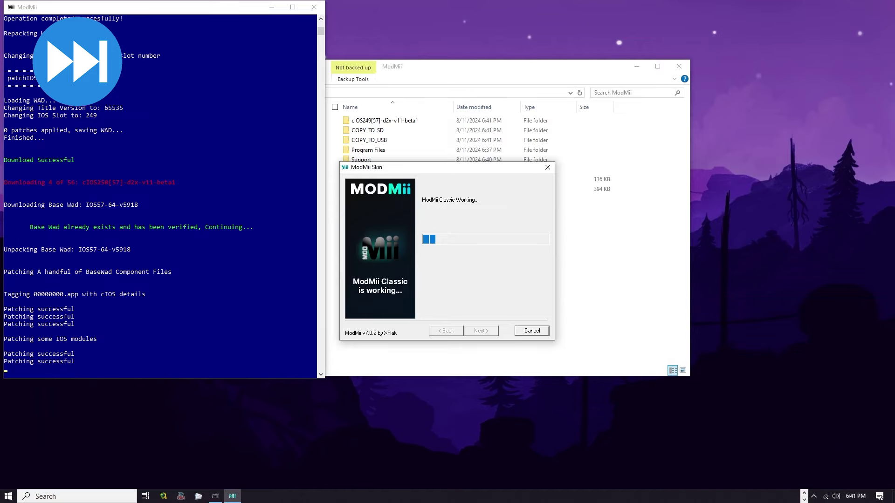
Step: Ignore the recurring Acronis ransomware alerts for cmd.exe so the downloads continue, closing the trusted-program notices
click(834, 413)
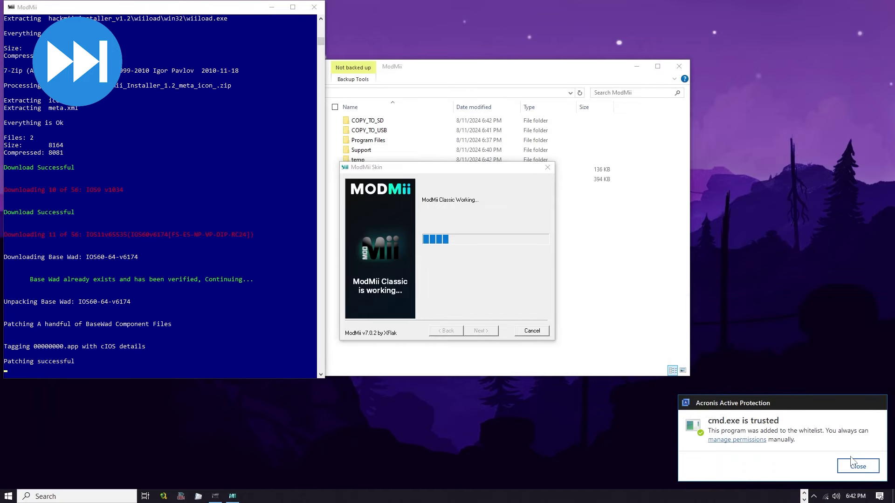
click(855, 465)
click(746, 417)
click(857, 466)
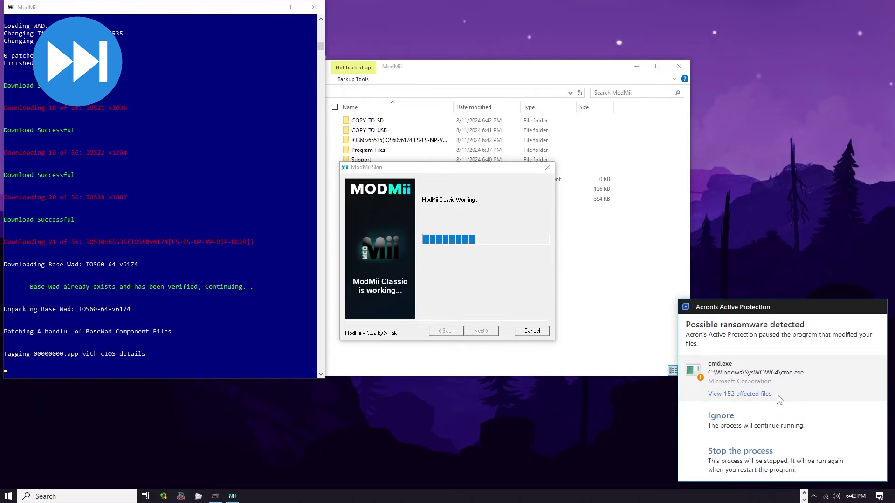
click(771, 395)
click(513, 295)
click(818, 424)
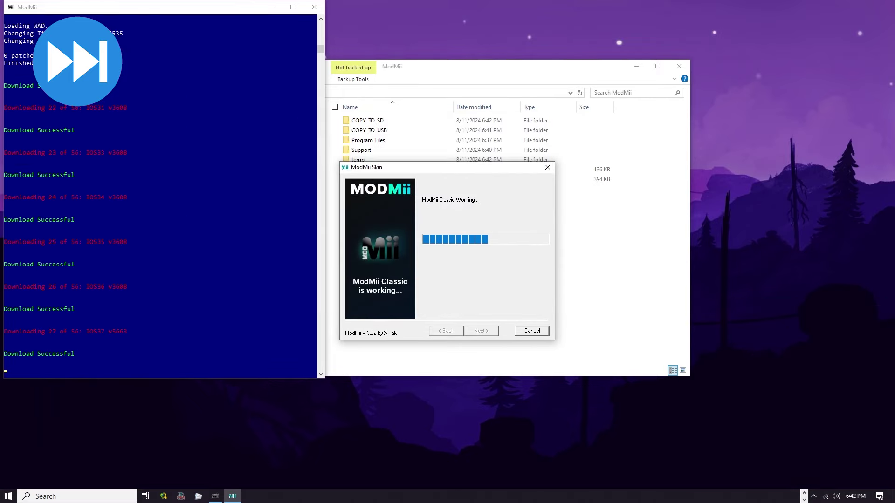
click(802, 424)
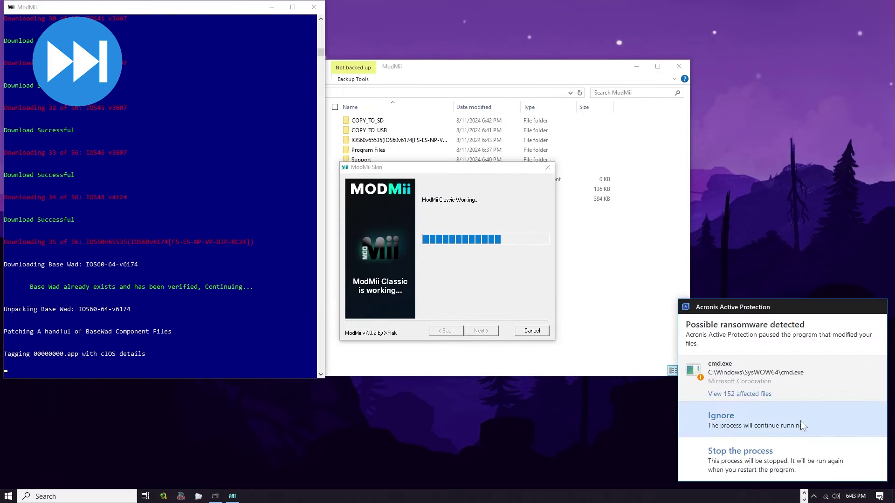
click(802, 424)
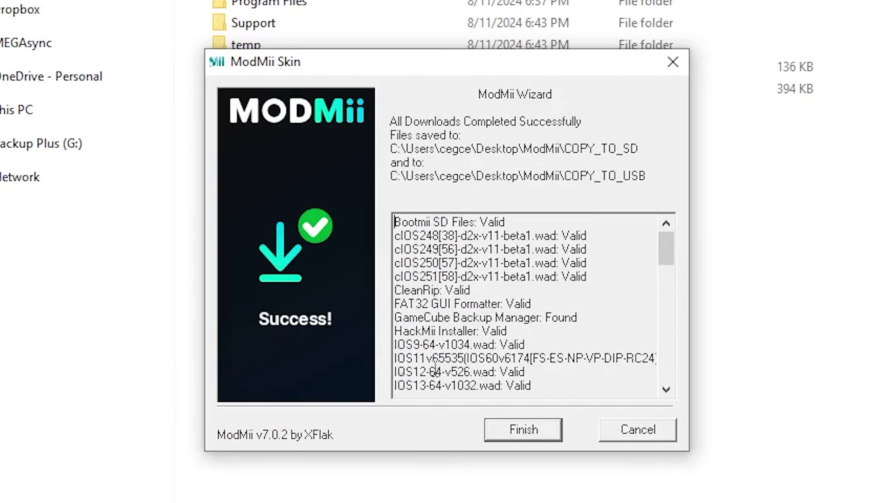
Step: Finish the completed ModMii Wizard and close the ModMii Skin window
click(536, 434)
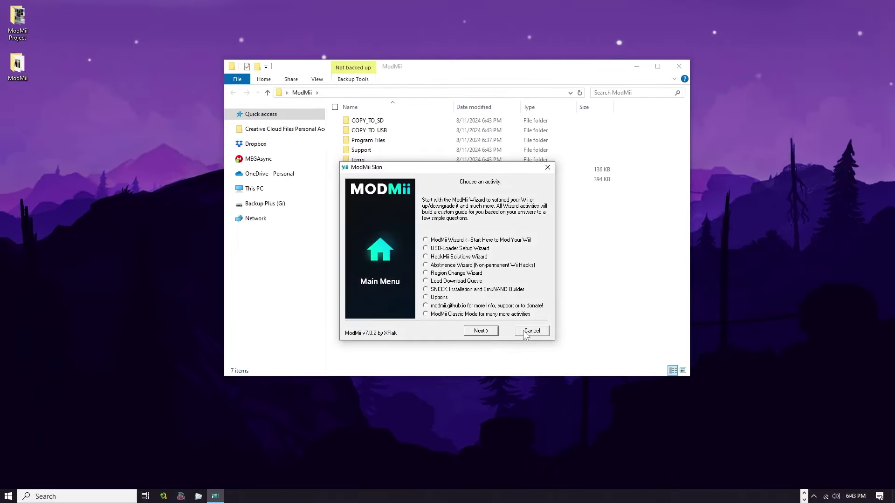
click(547, 167)
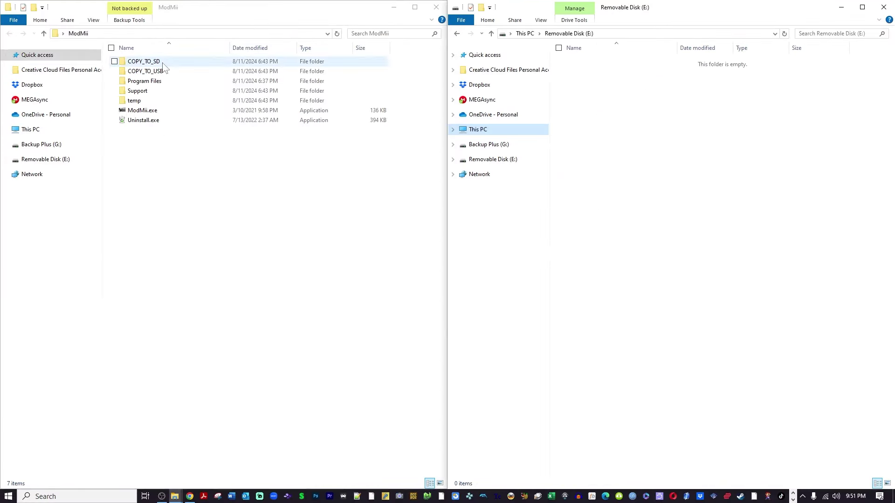
Step: Open the COPY_TO_SD folder and copy its contents to Removable Disk (E:)
double_click(144, 61)
drag(255, 210, 677, 236)
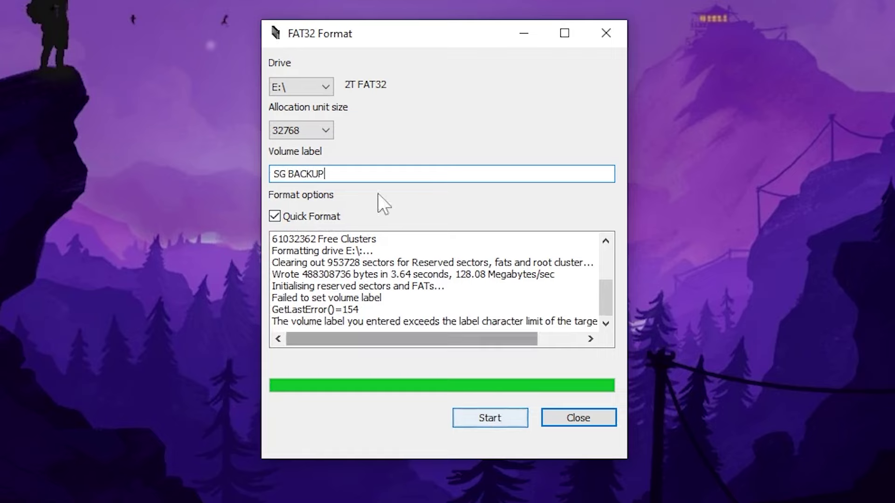
Step: Set the allocation unit size to 65536 in FAT32 Format and format drive E:, confirming the data loss
click(320, 131)
click(311, 229)
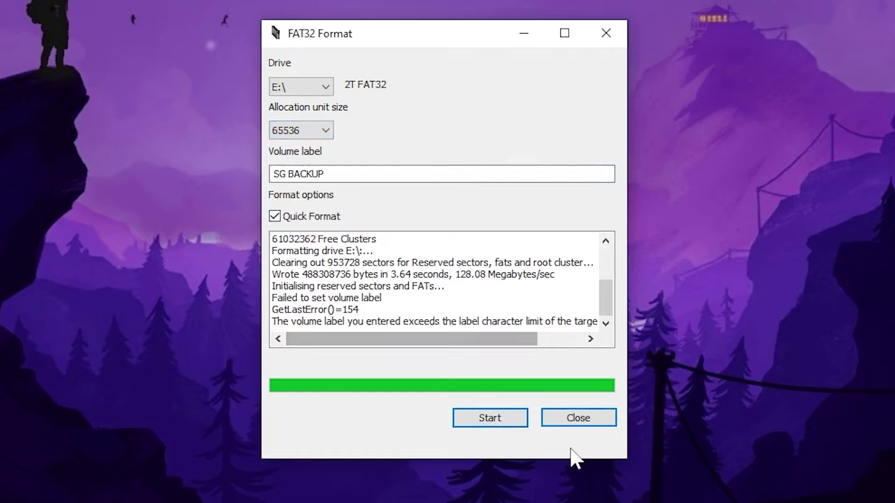
click(505, 415)
click(506, 416)
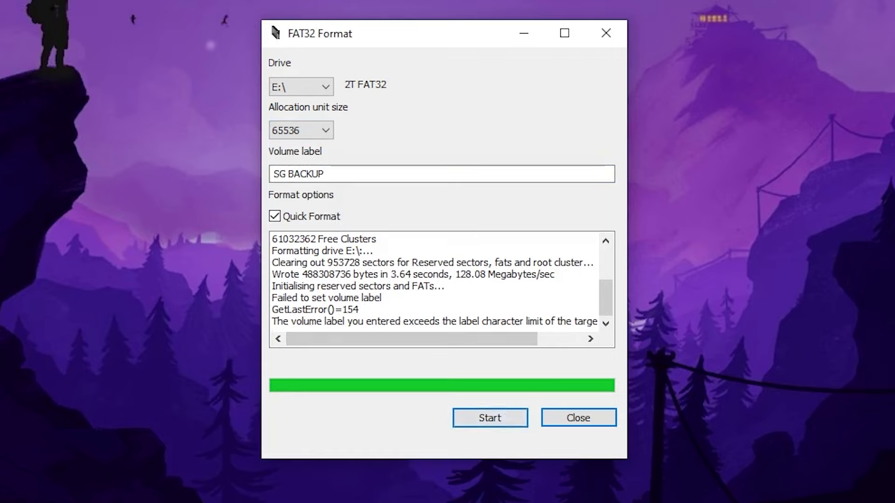
click(494, 419)
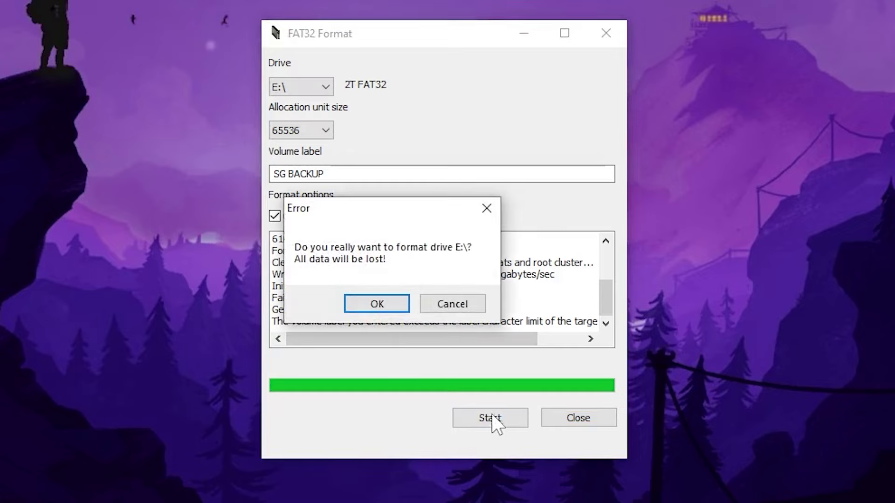
click(382, 302)
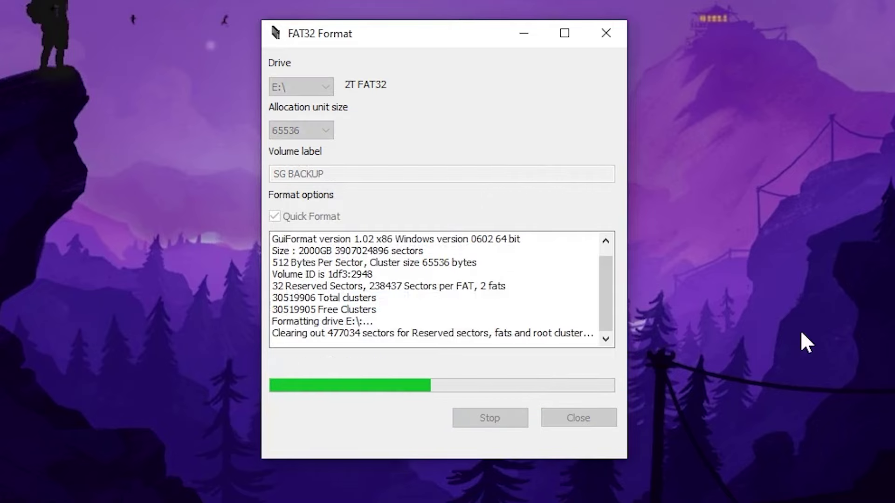